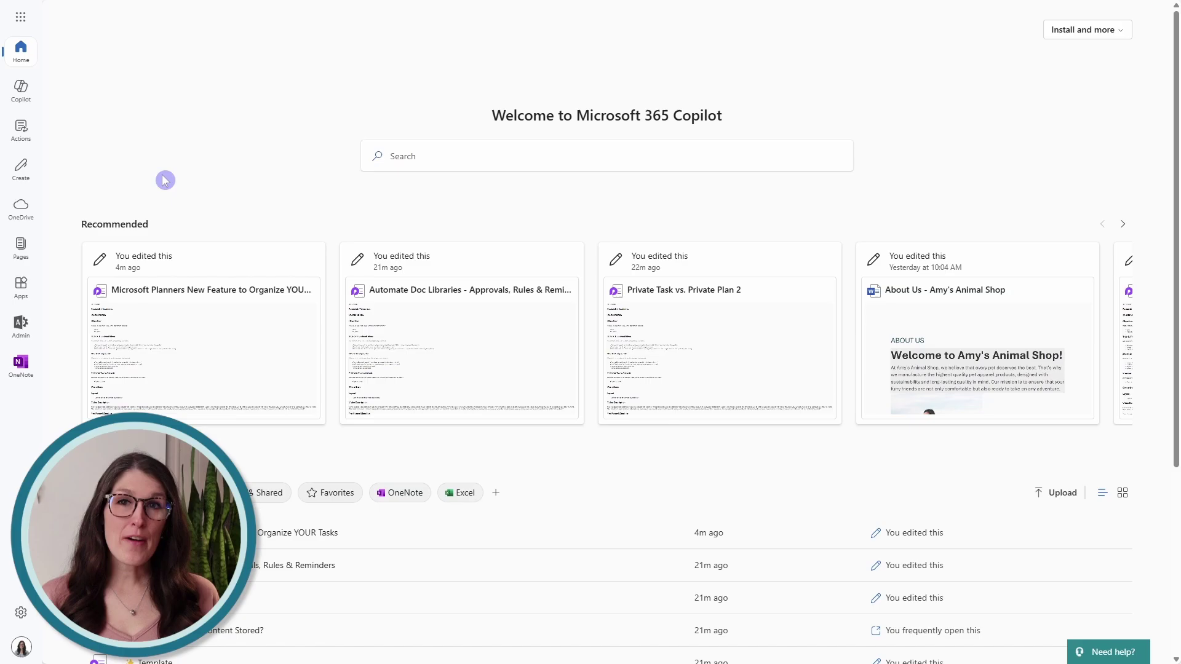
Open Planner's My Tasks as a board with Not started, In progress and Completed columns.
left_click(27, 19)
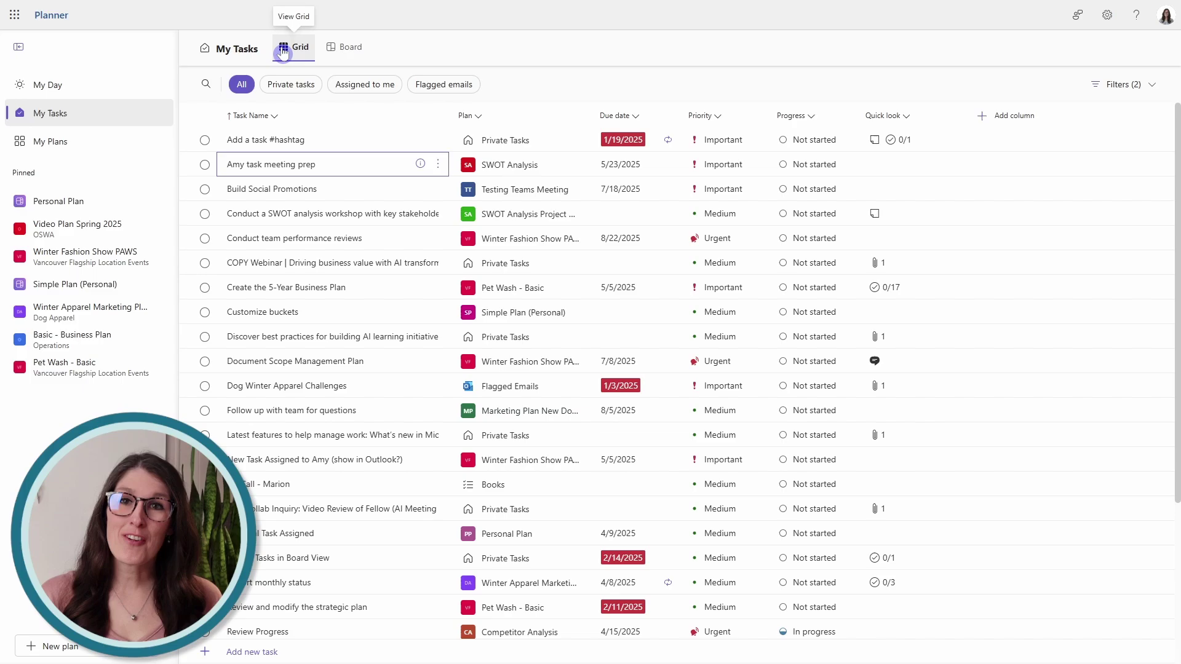
left_click(359, 54)
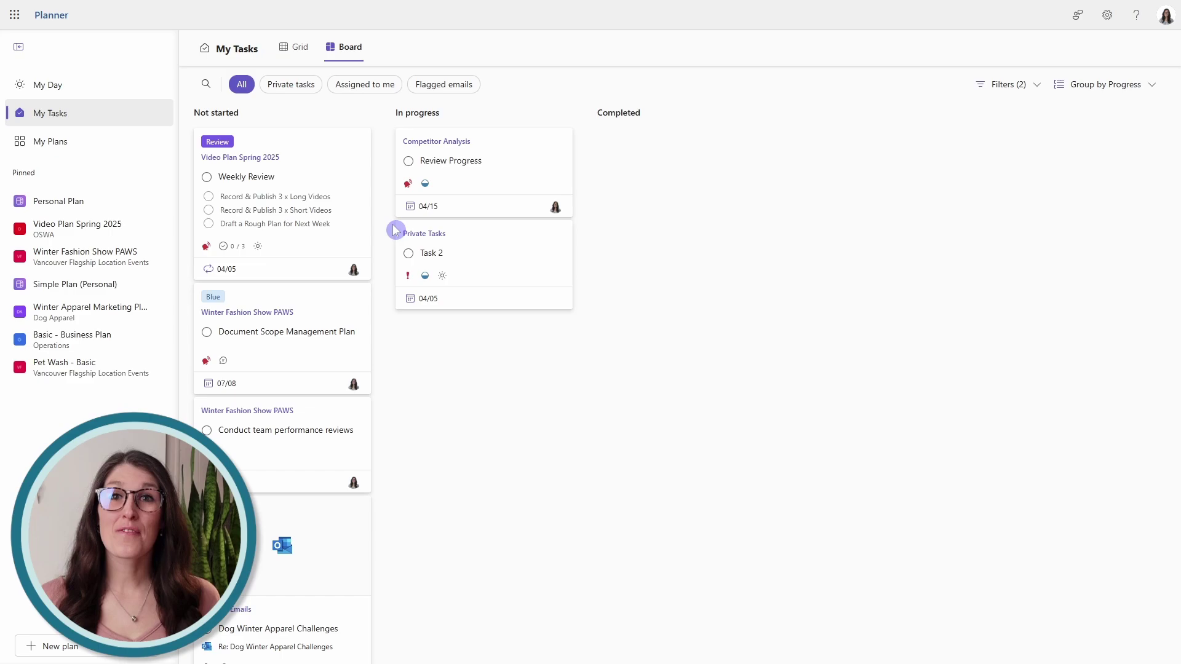
Show only tasks assigned to me and group the board by plan.
left_click(381, 90)
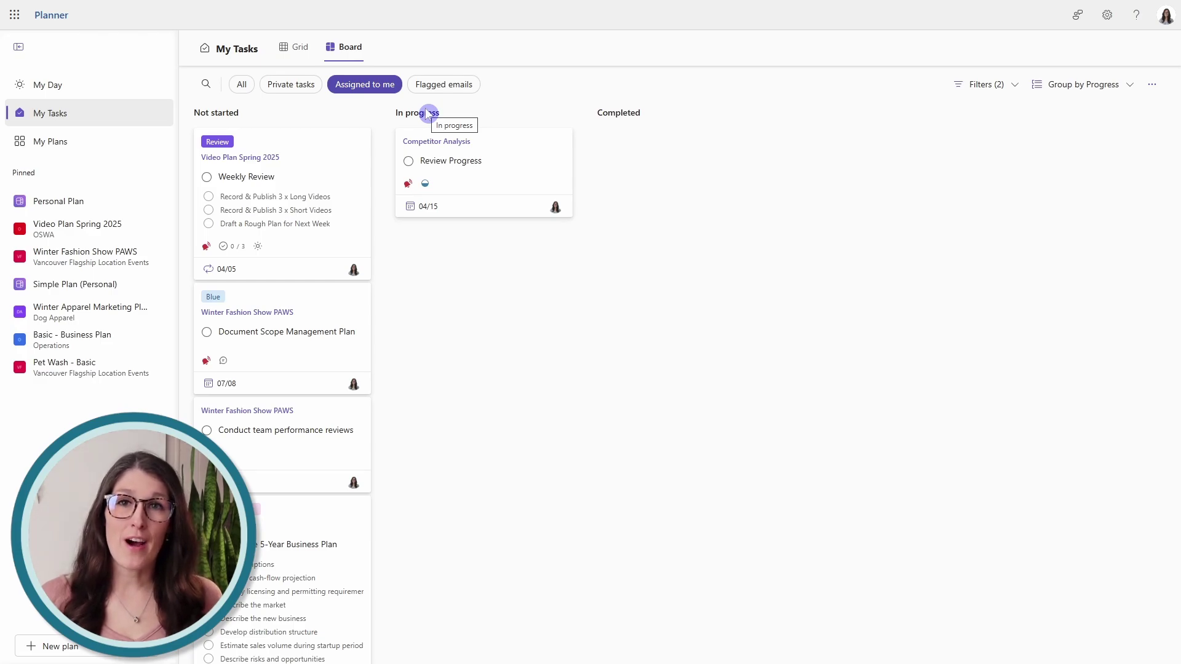
left_click(1127, 85)
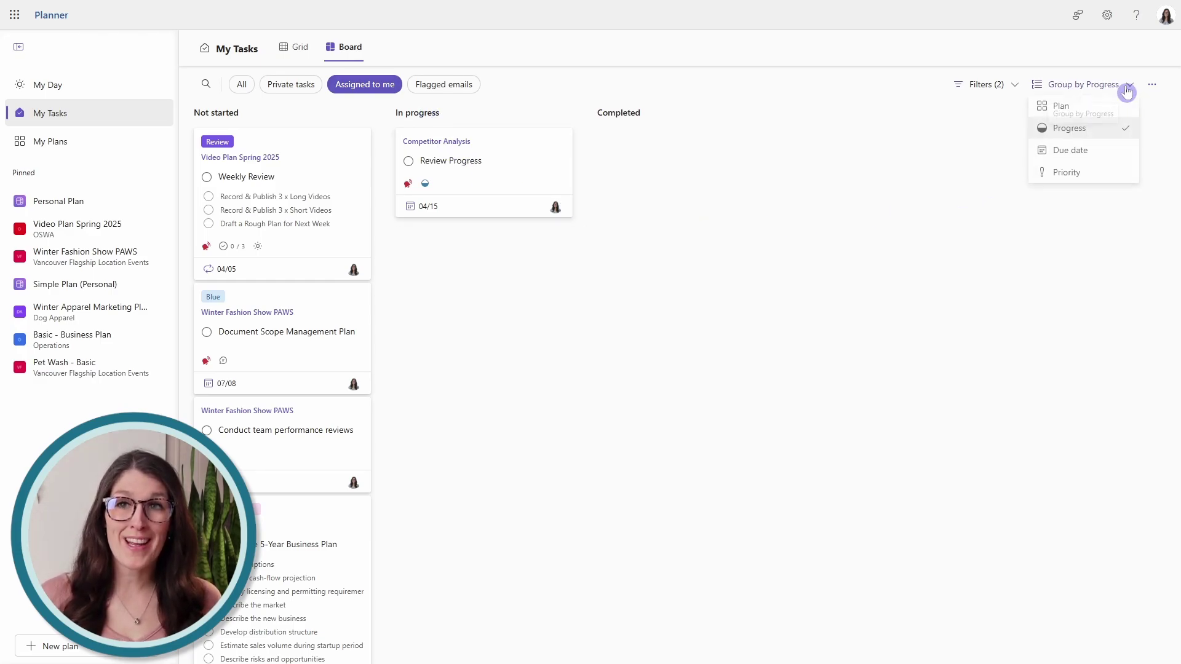
left_click(1103, 117)
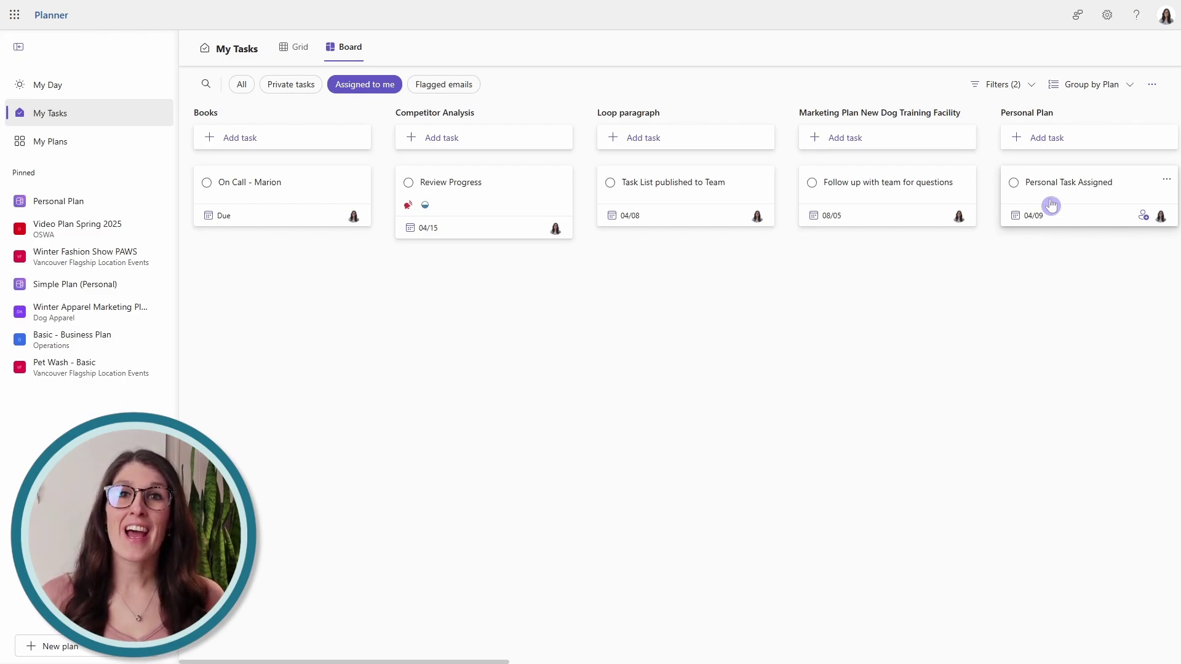
Set the Due date filter to Late and Today, with Tomorrow unchecked.
left_click(1029, 91)
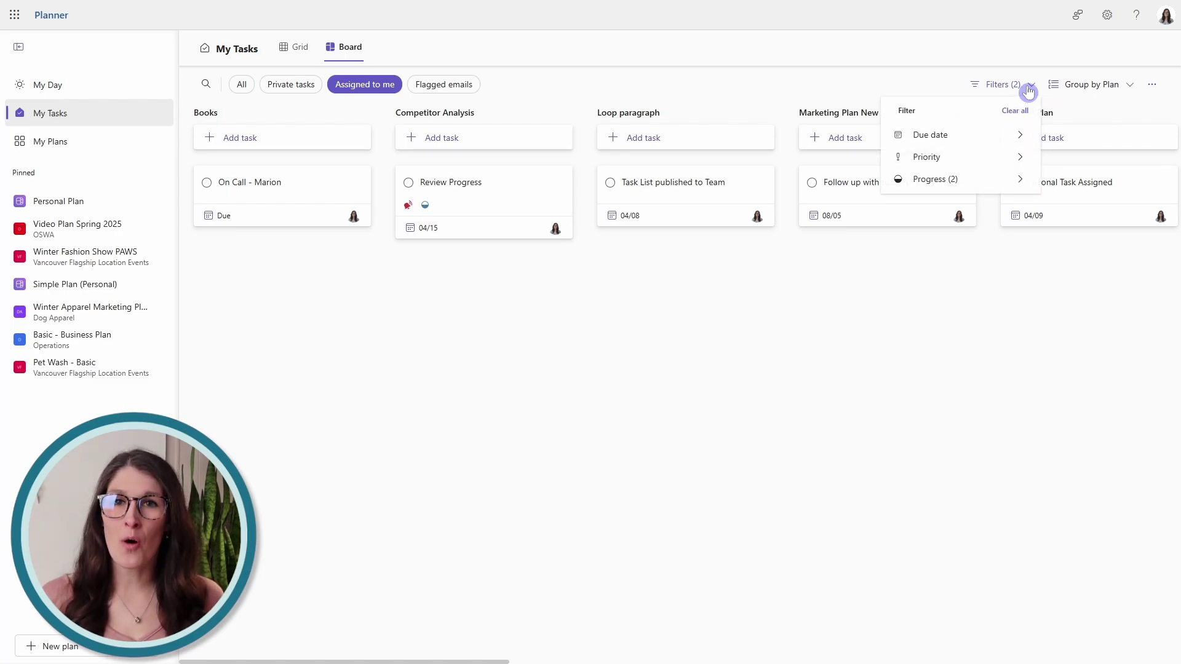
mouse_move(943, 188)
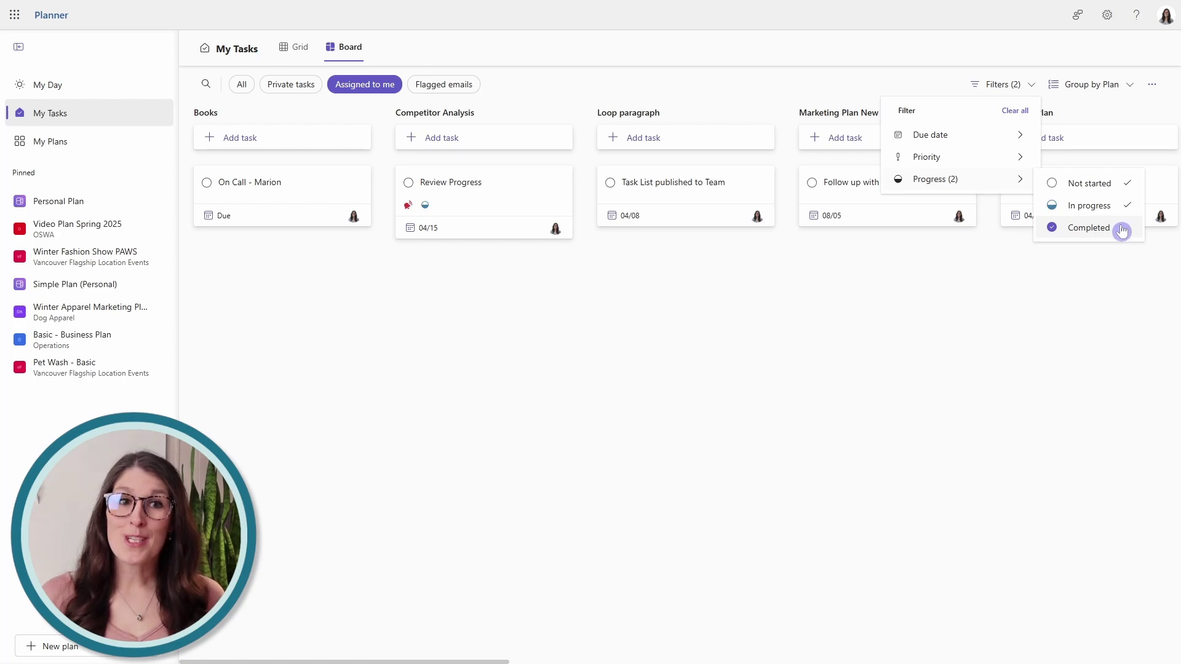
mouse_move(999, 138)
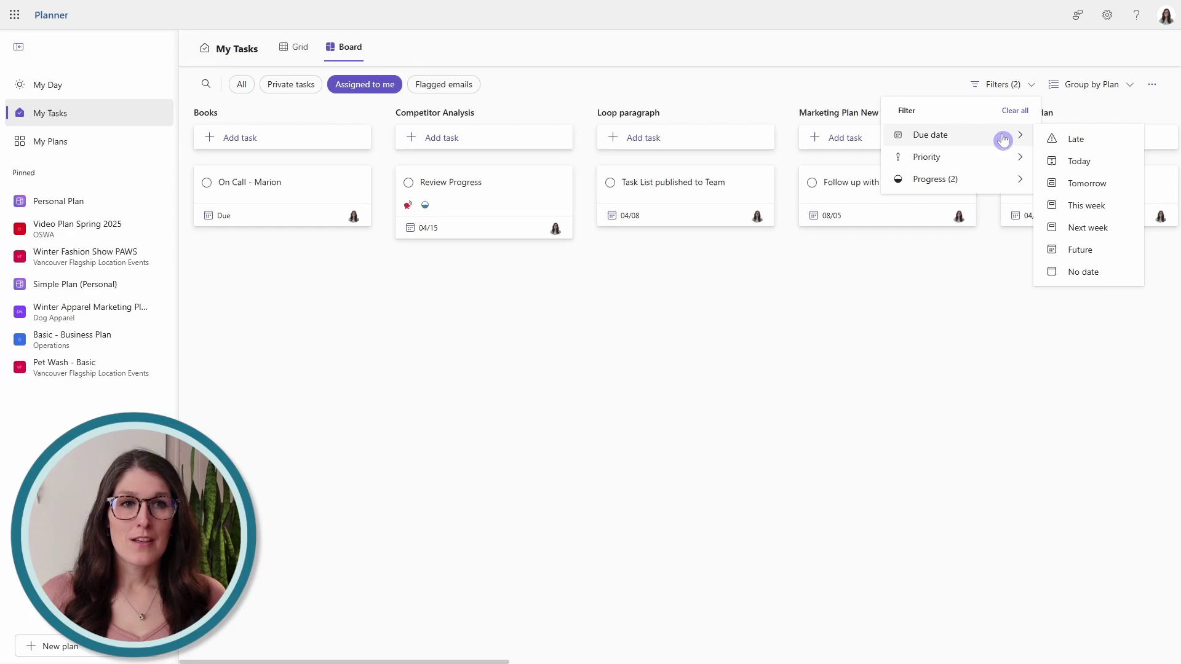
left_click(1083, 142)
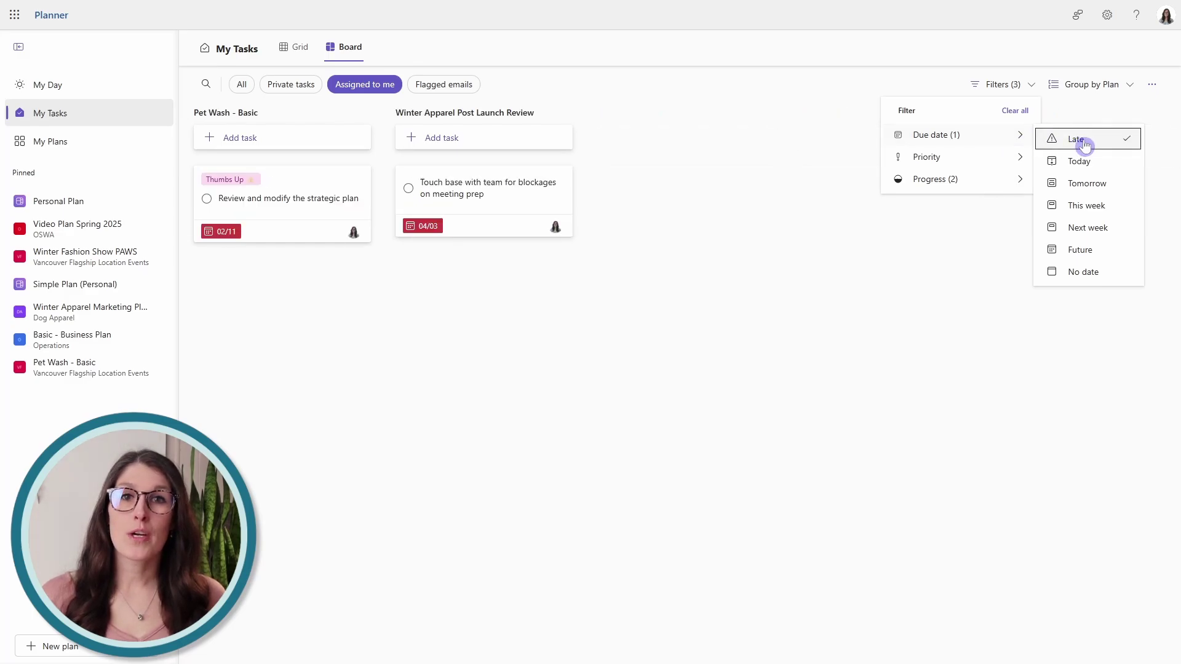
left_click(1111, 164)
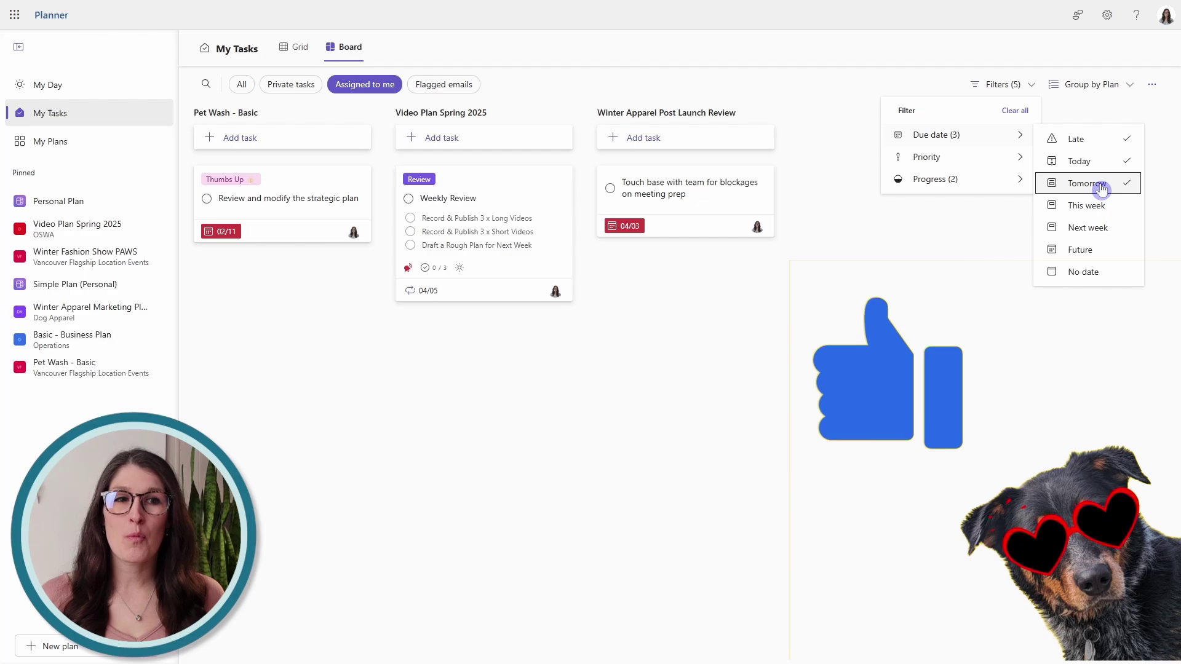
left_click(1101, 190)
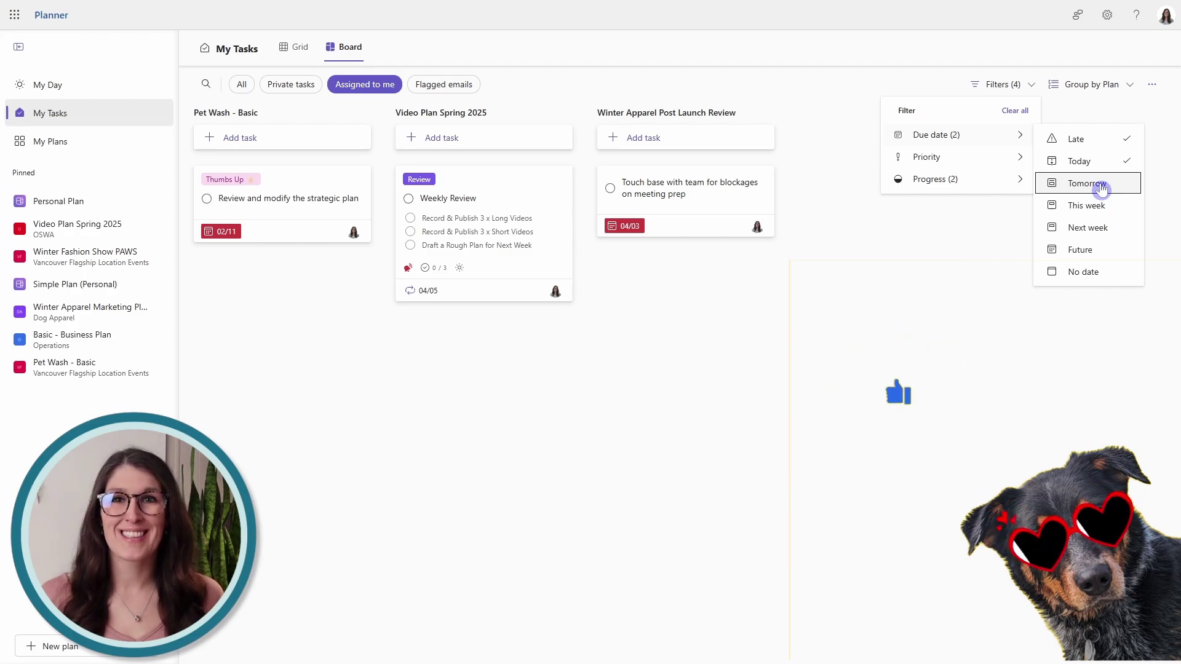
Close the filter menu with Esc.
key("Escape")
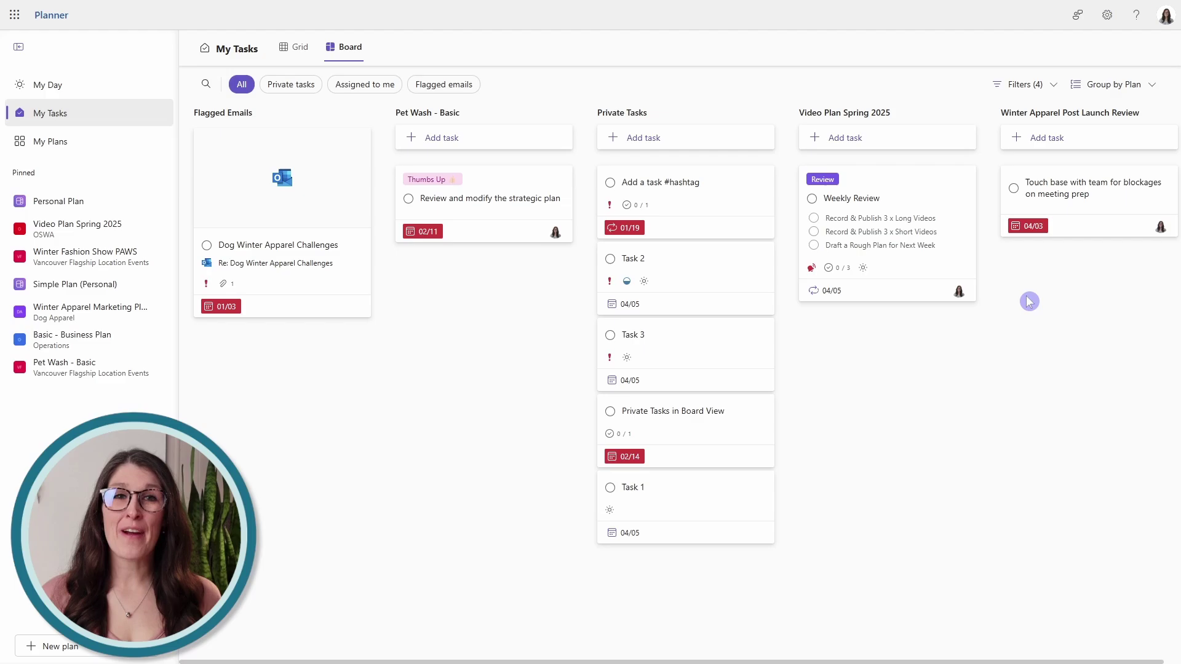
Group the board by progress and clear the Late and Today due-date filters.
left_click(1150, 91)
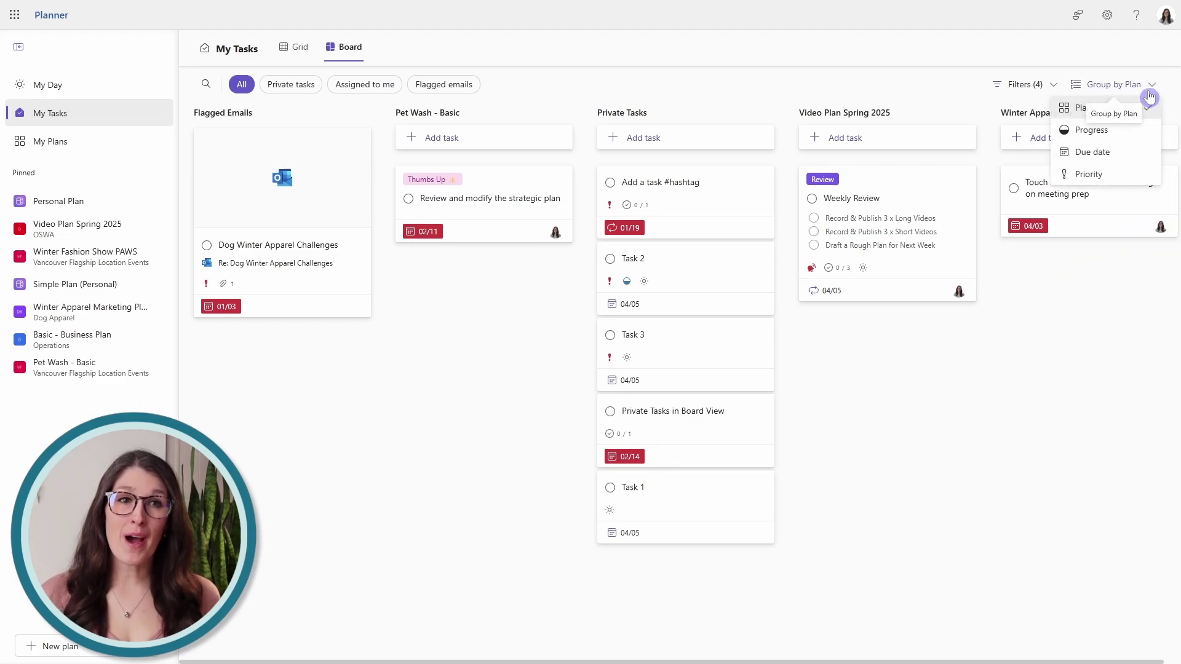
left_click(1117, 134)
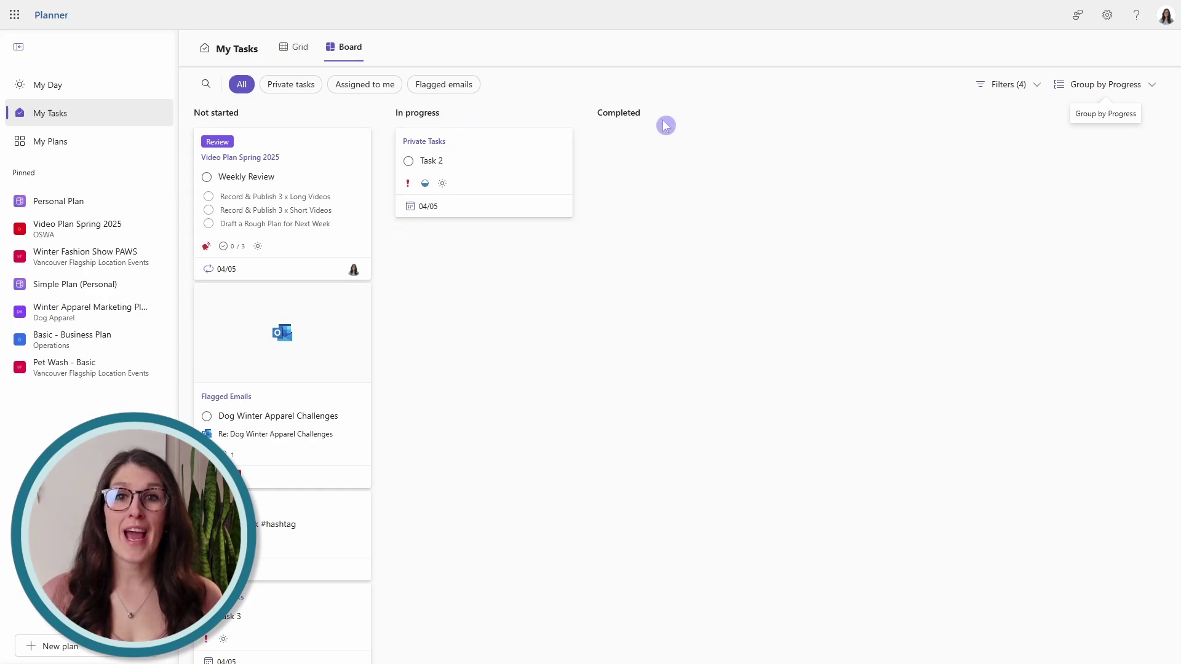
left_click(1038, 90)
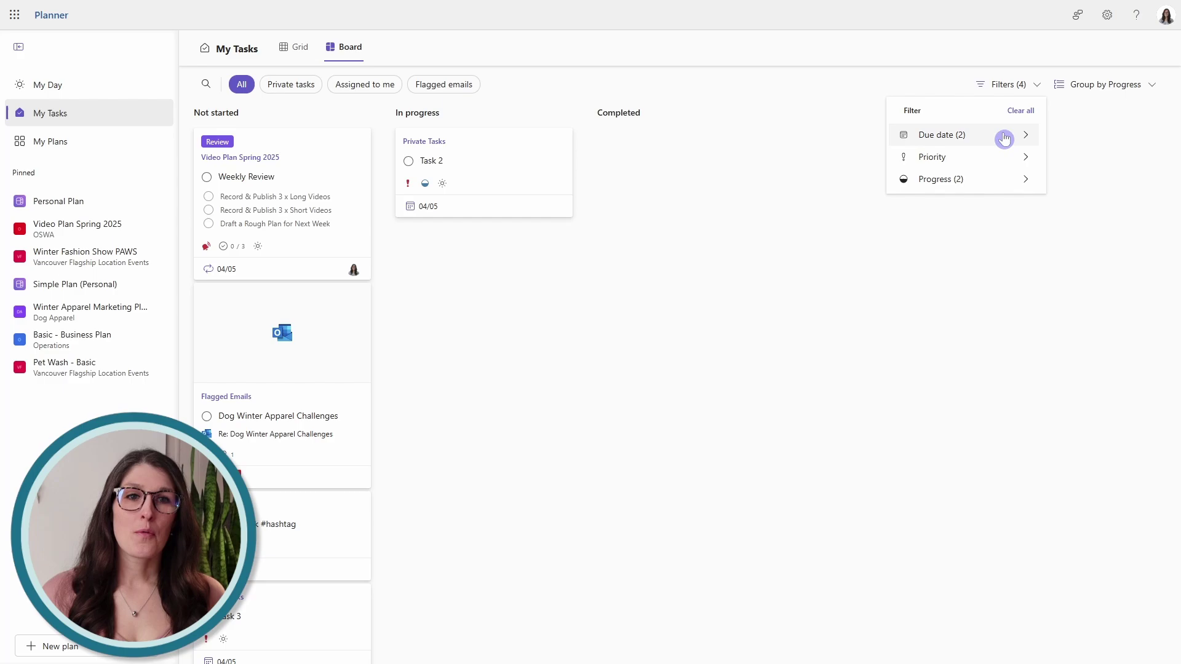
mouse_move(1004, 135)
left_click(1087, 142)
left_click(1100, 167)
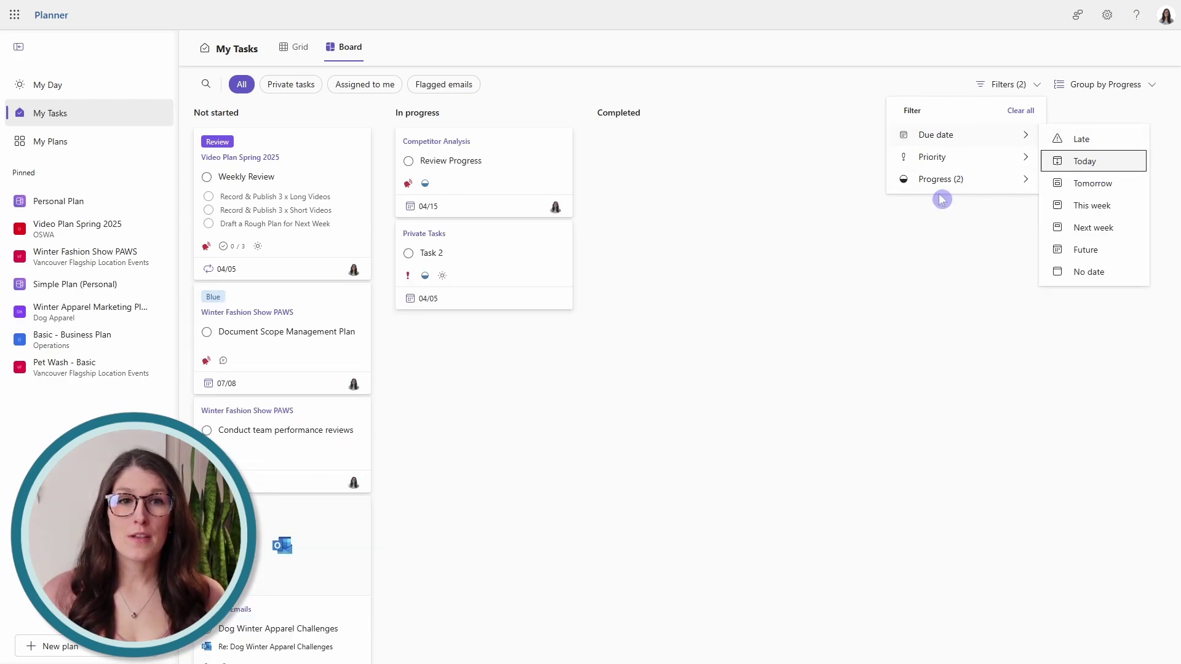
Filter the board to Urgent and Important priority tasks.
mouse_move(906, 187)
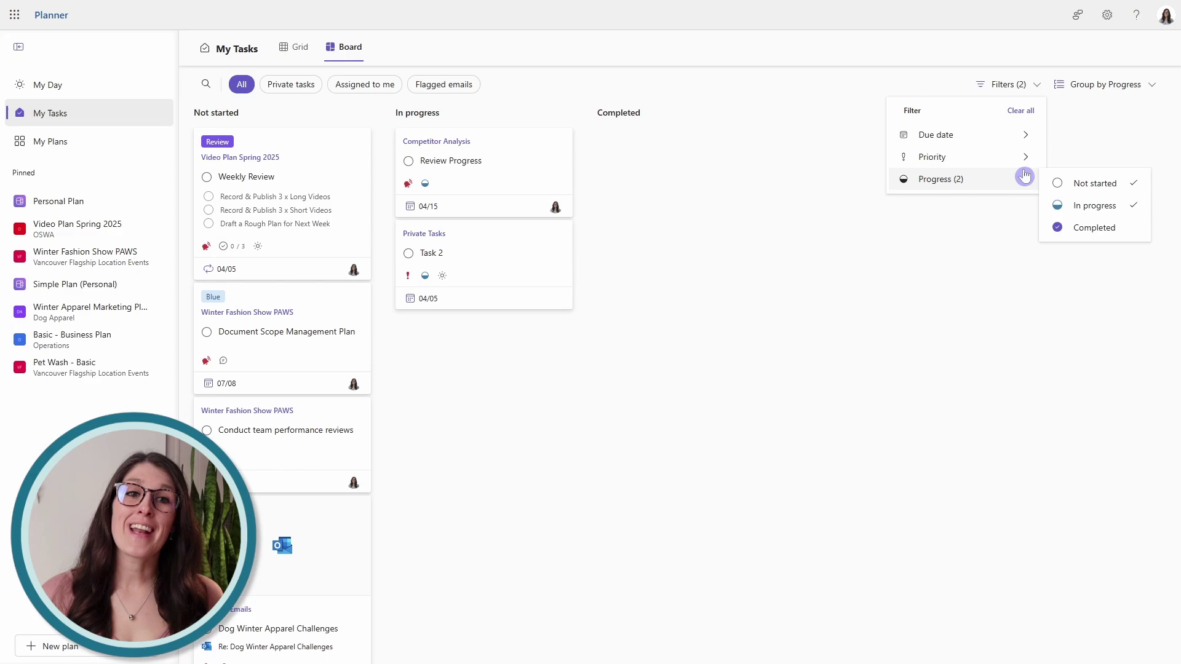
mouse_move(1019, 165)
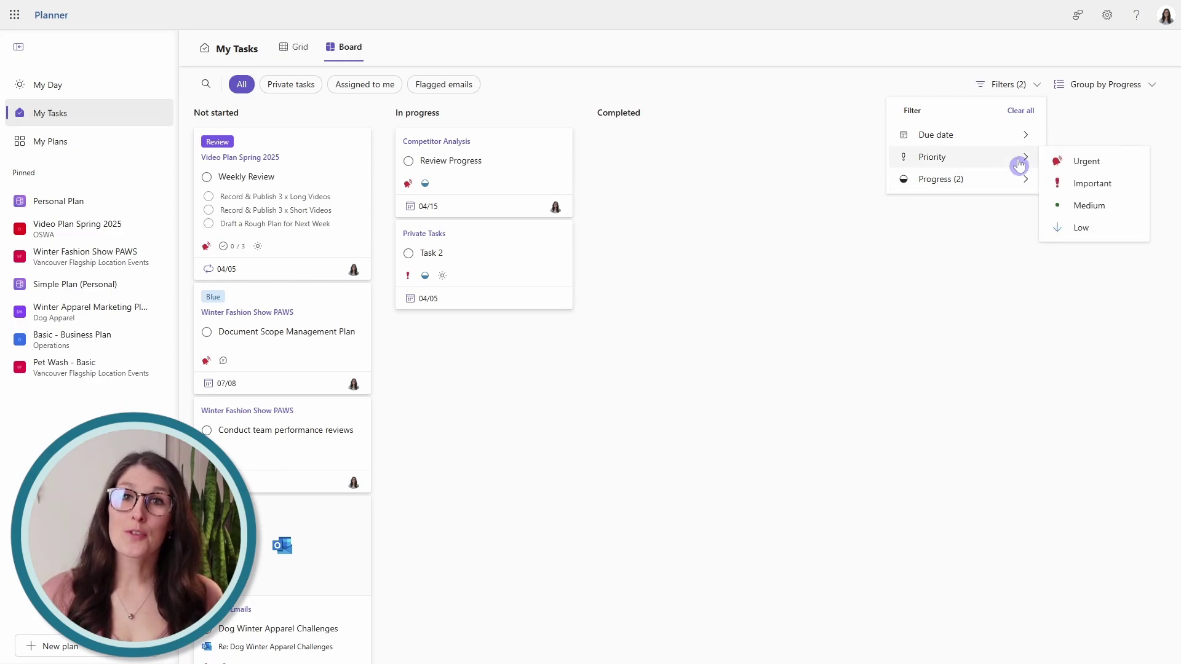
left_click(1129, 168)
left_click(1128, 183)
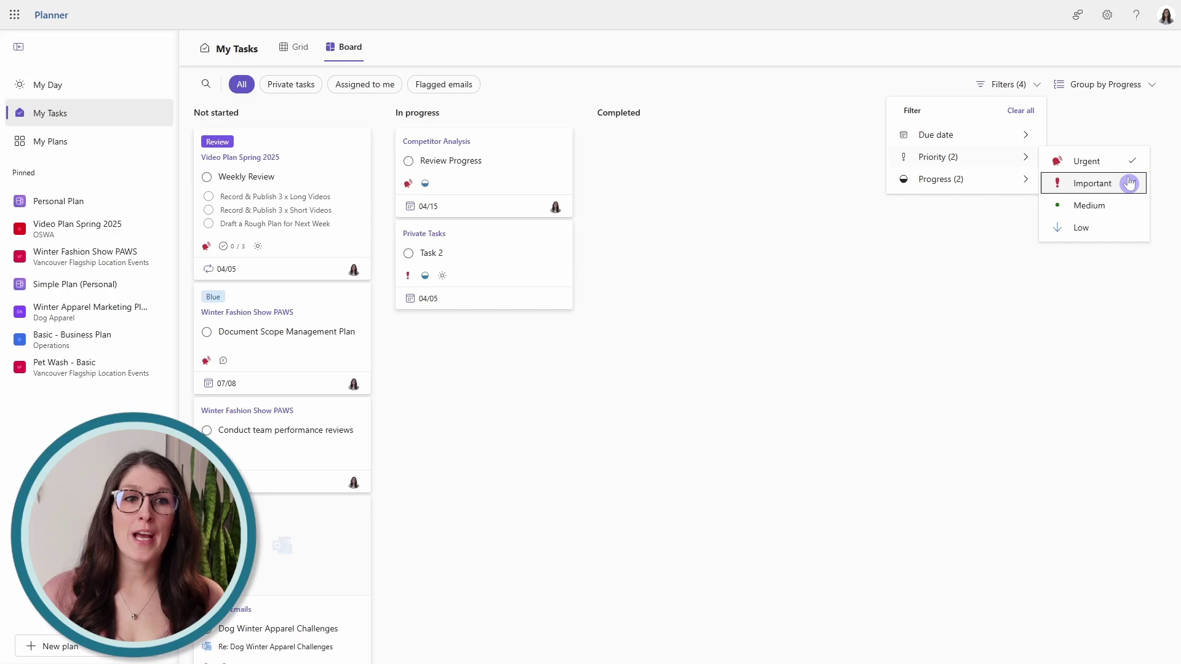
left_click(905, 268)
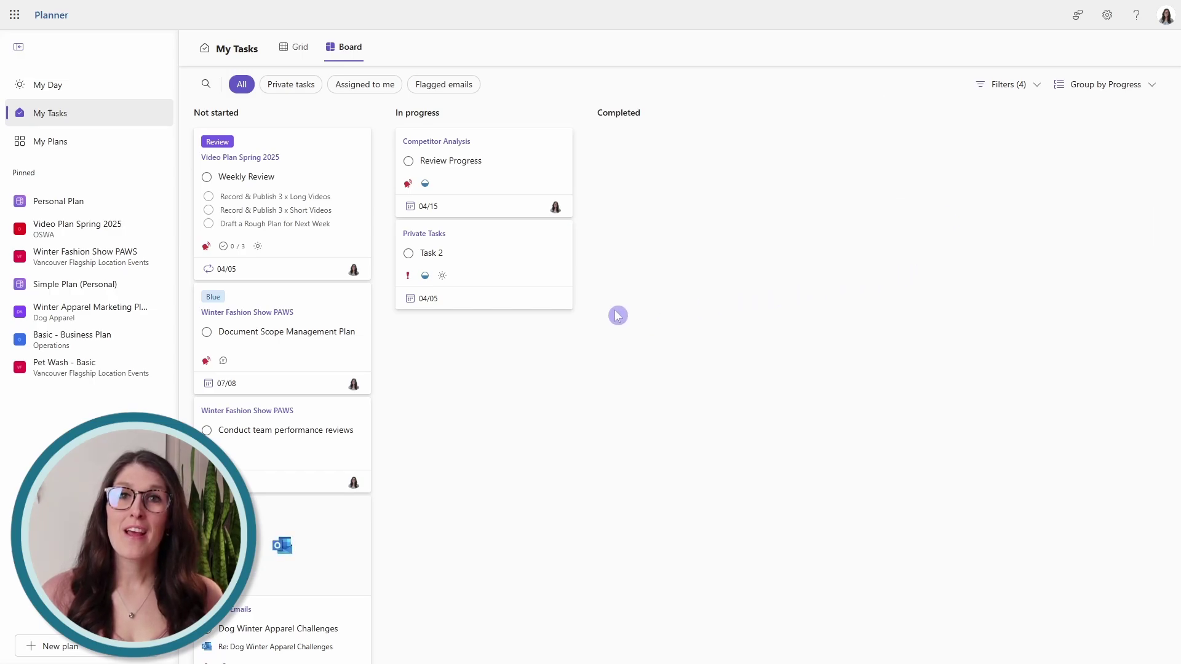
left_click(520, 240)
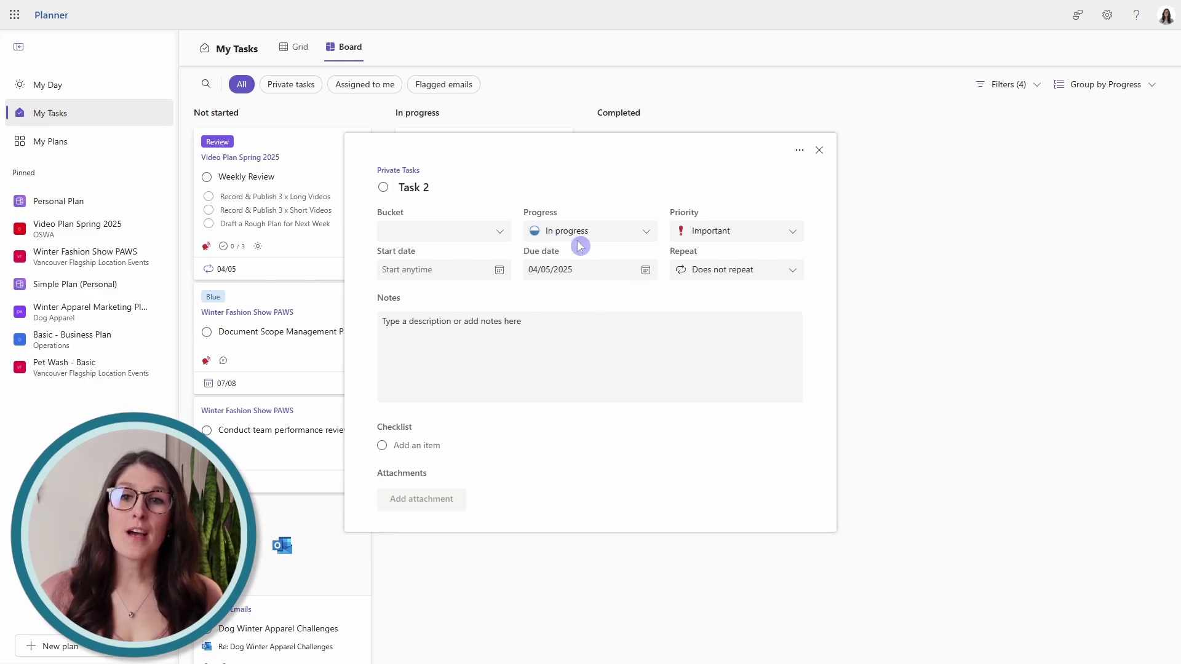
left_click(647, 233)
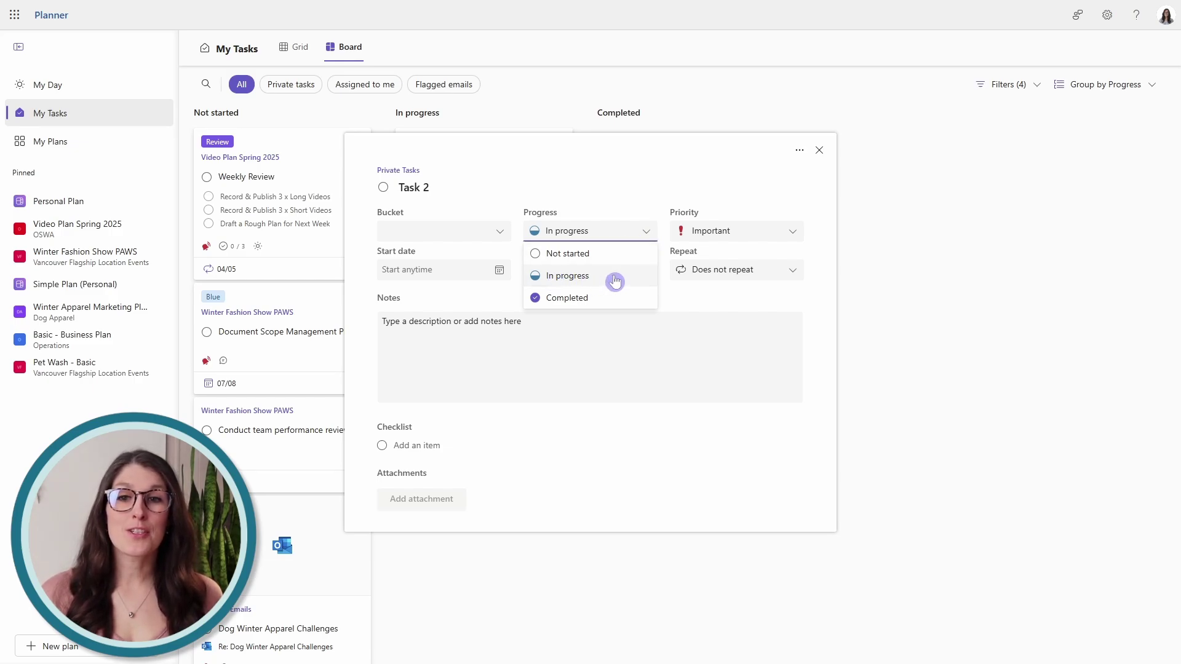
left_click(794, 289)
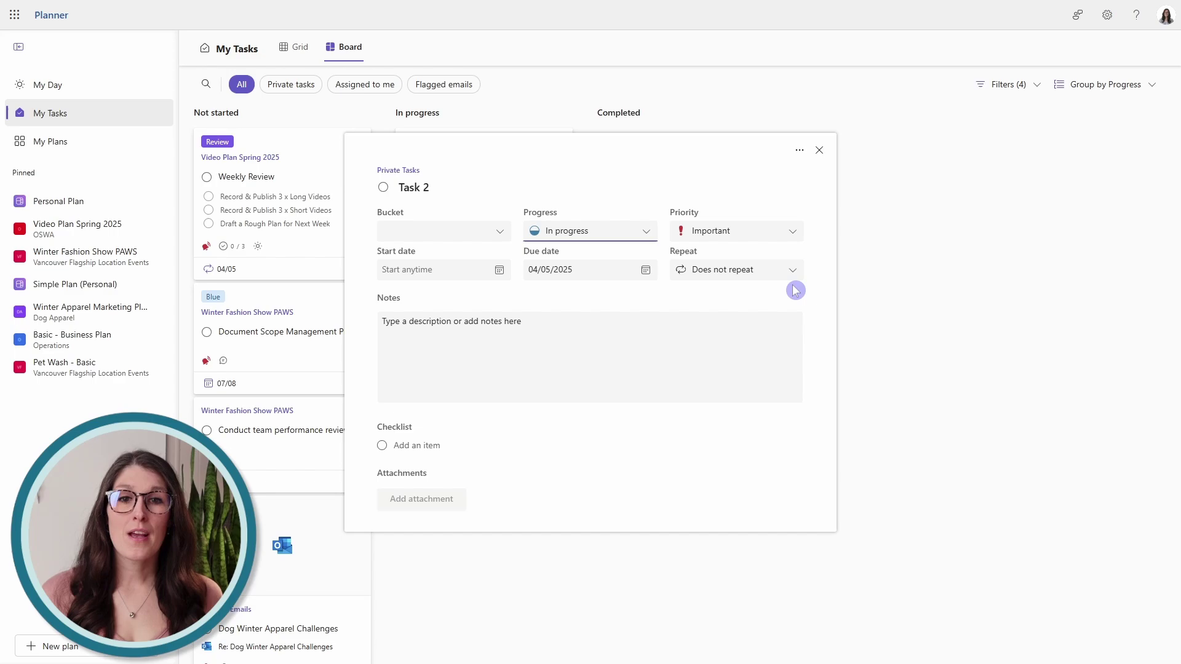
left_click(795, 232)
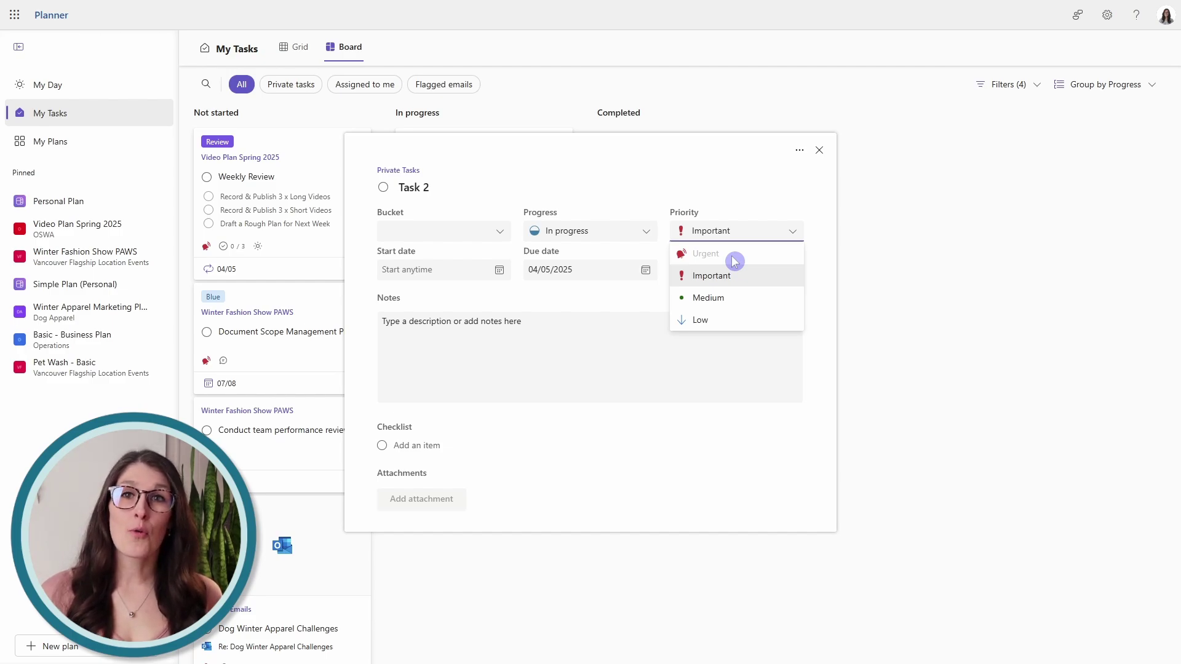
left_click(833, 258)
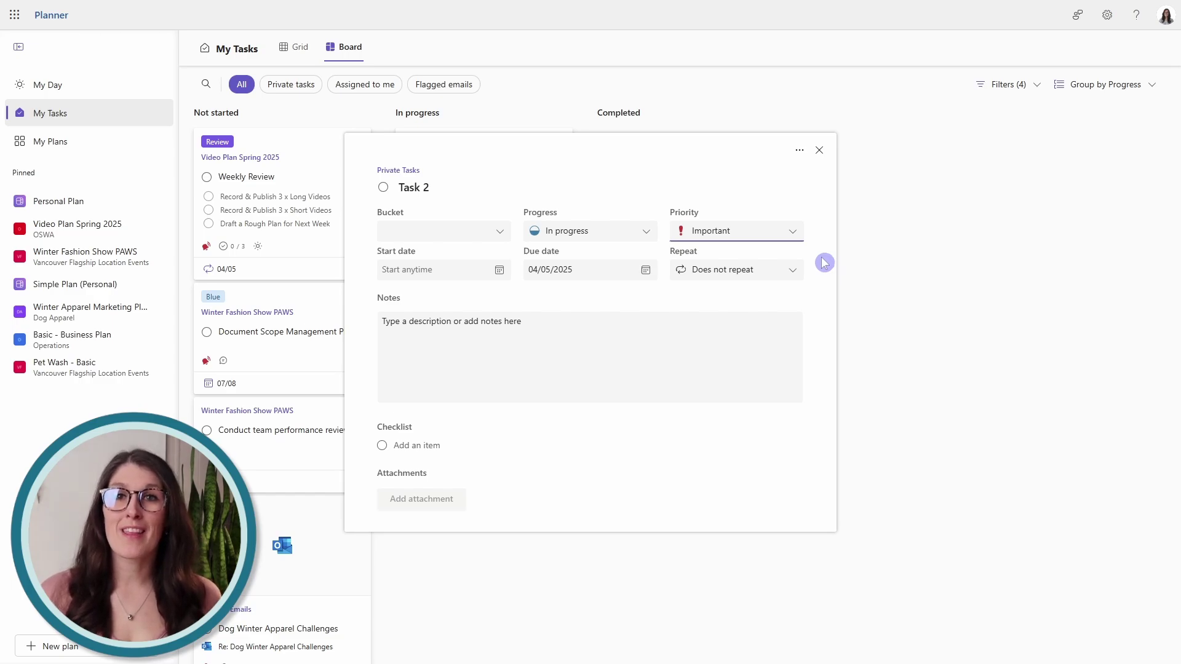
left_click(819, 152)
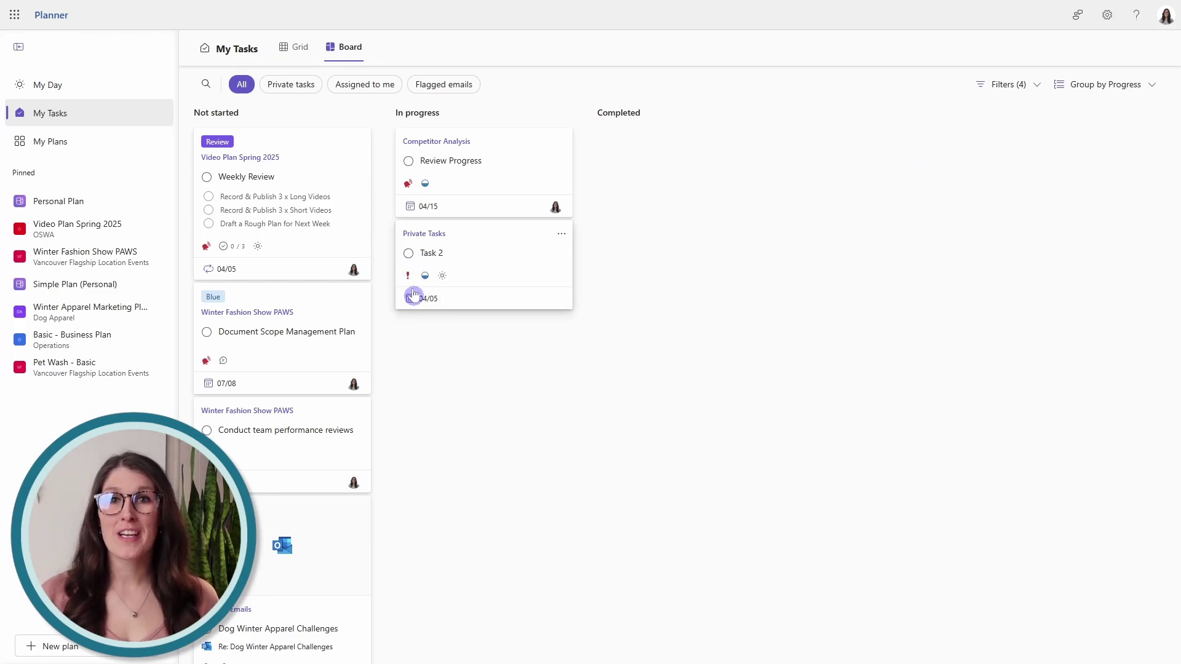
Filter the board by the keyword "5" to leave only Create the 5-Year Business Plan.
left_click(205, 85)
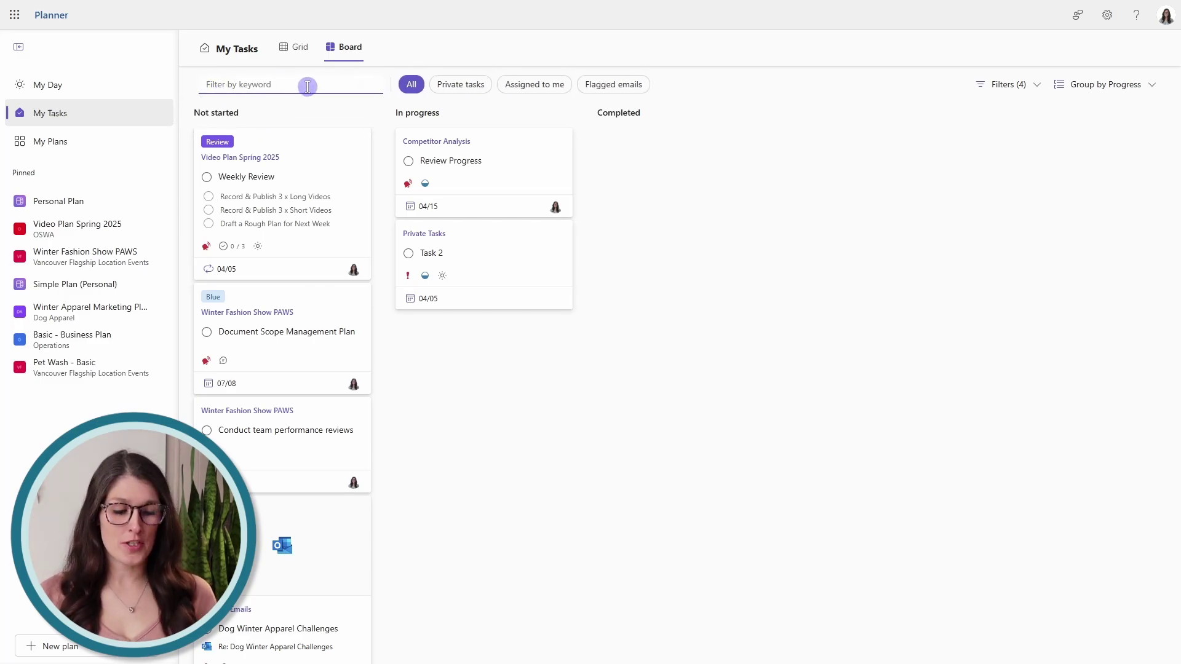
type("5")
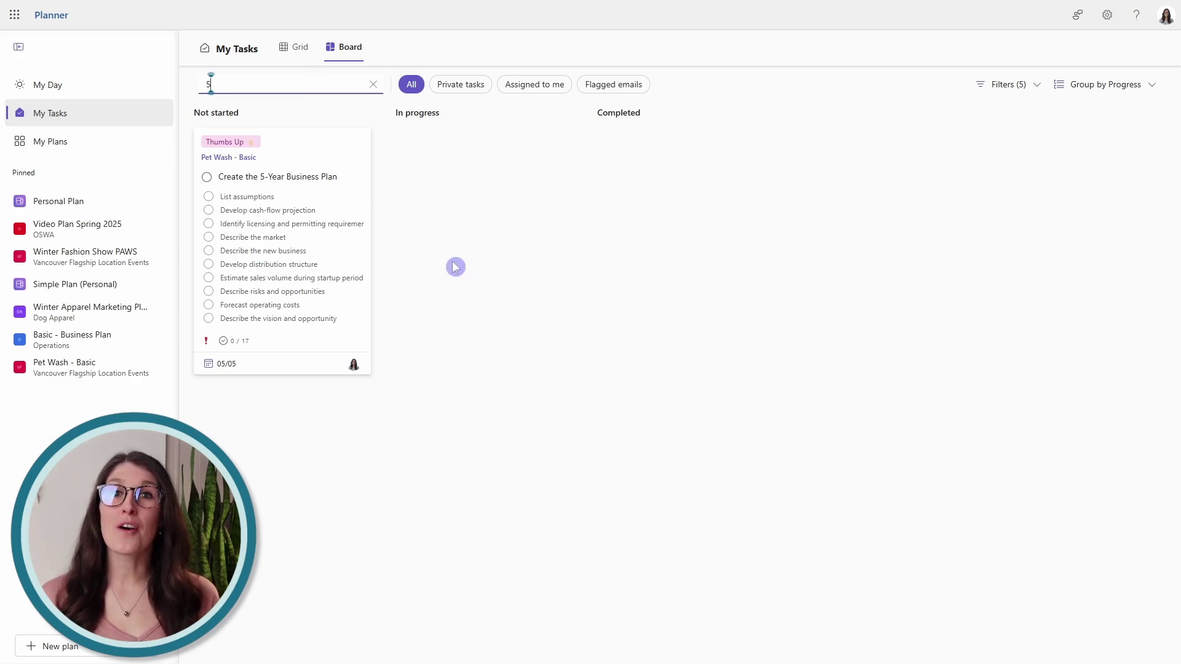
Show My Day as a board grouped by priority.
left_click(129, 87)
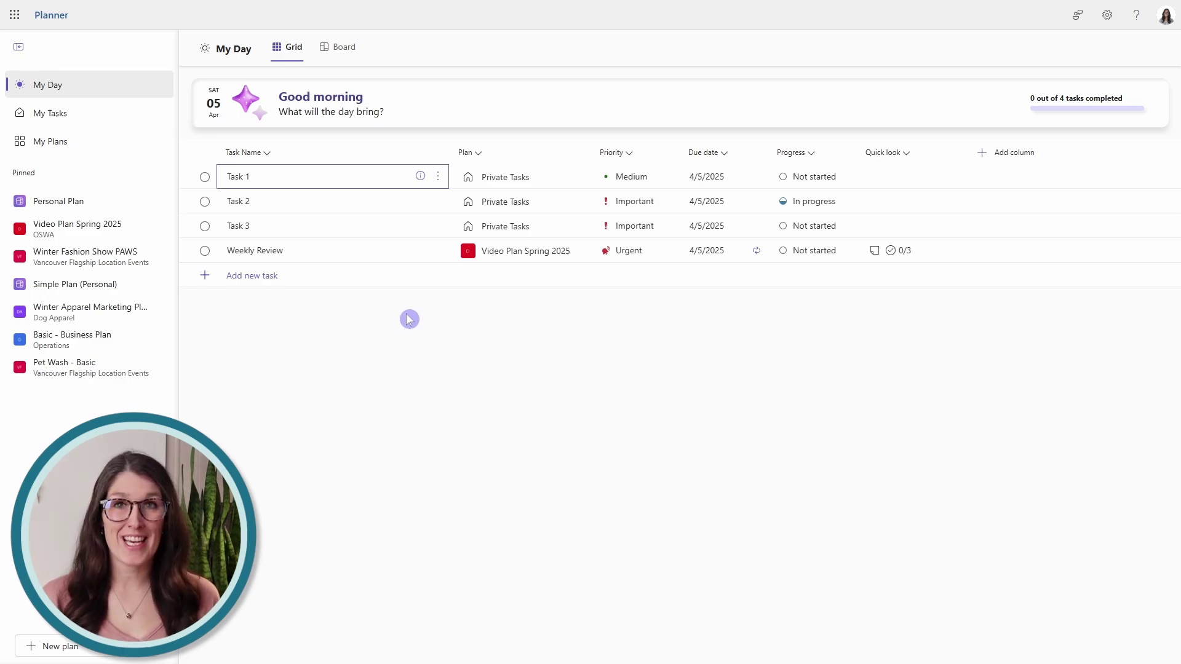
left_click(349, 55)
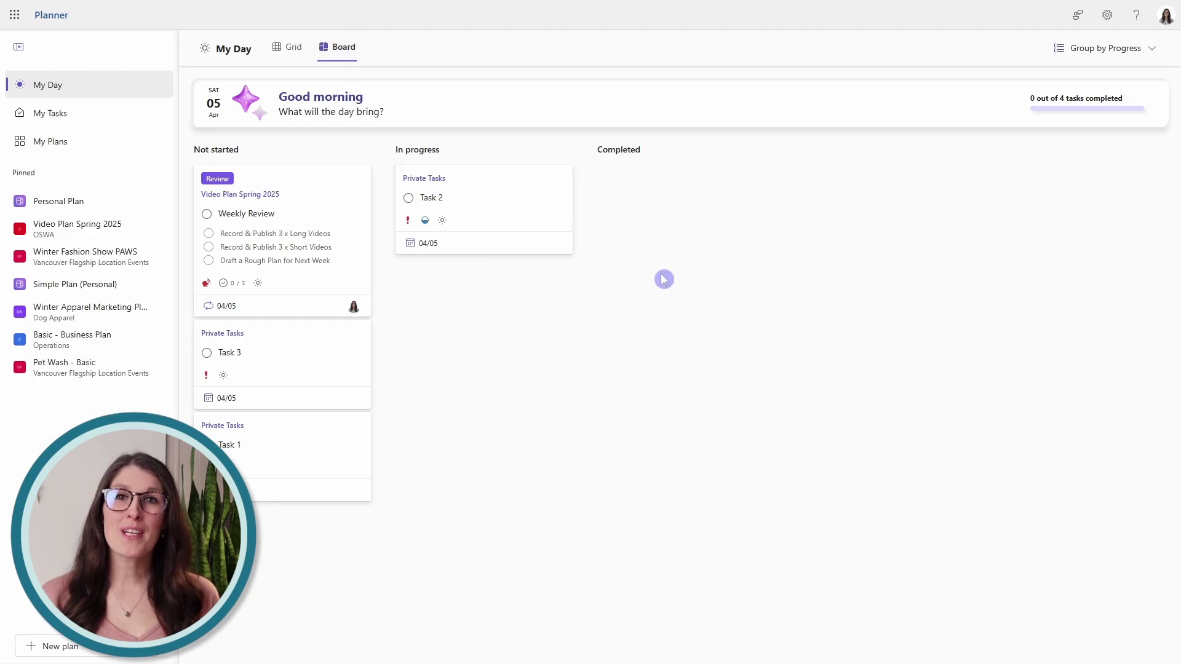
left_click(1143, 53)
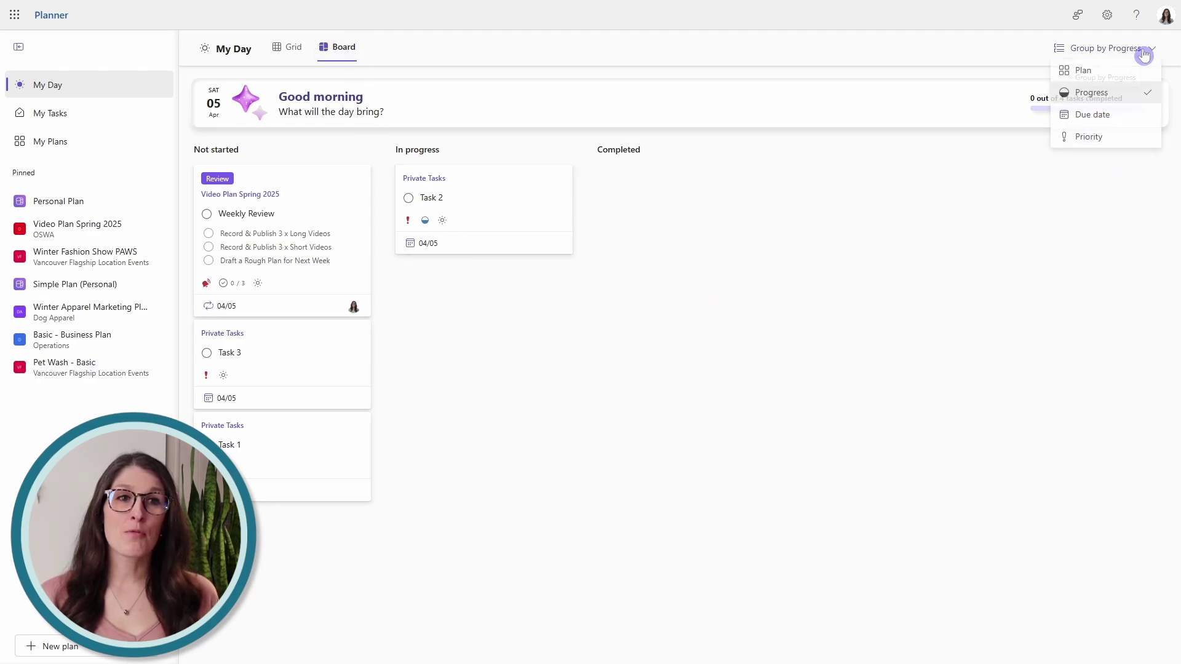
left_click(1121, 139)
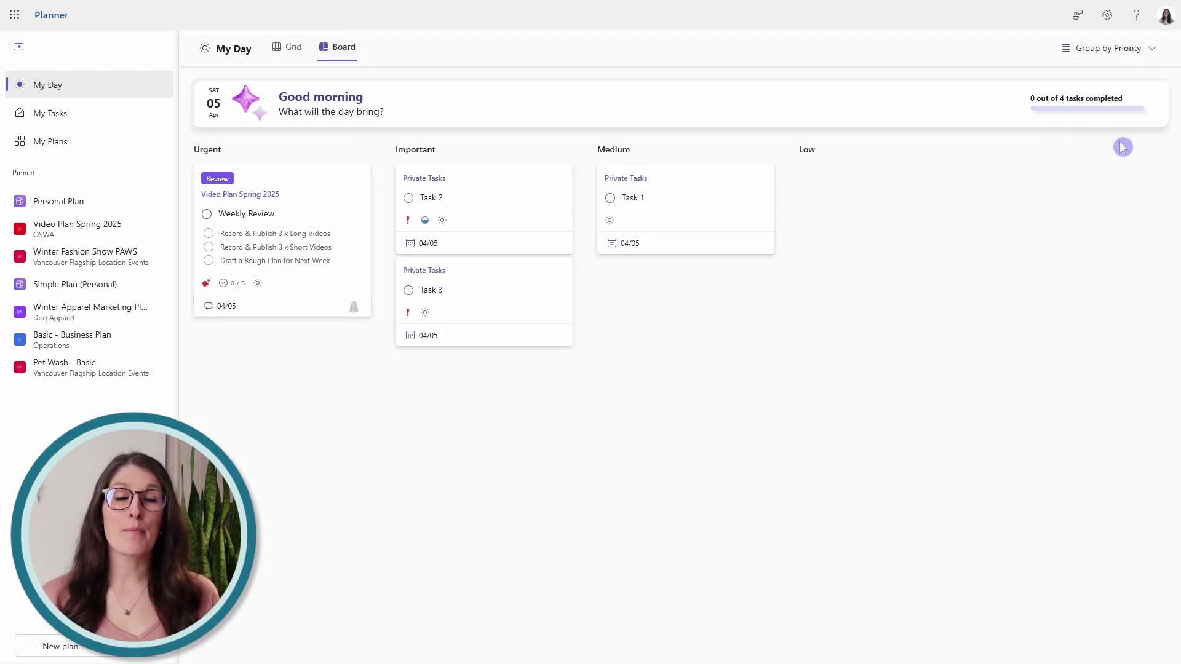